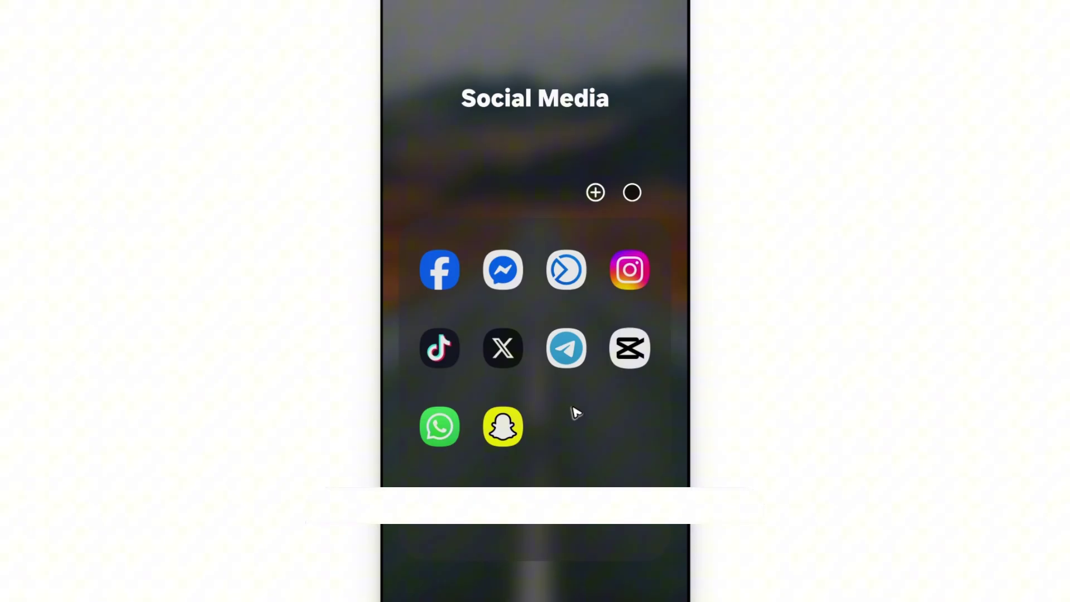
Launch Telegram from the Social Media folder and dismiss the notifications and background-activity prompts
left_click(572, 357)
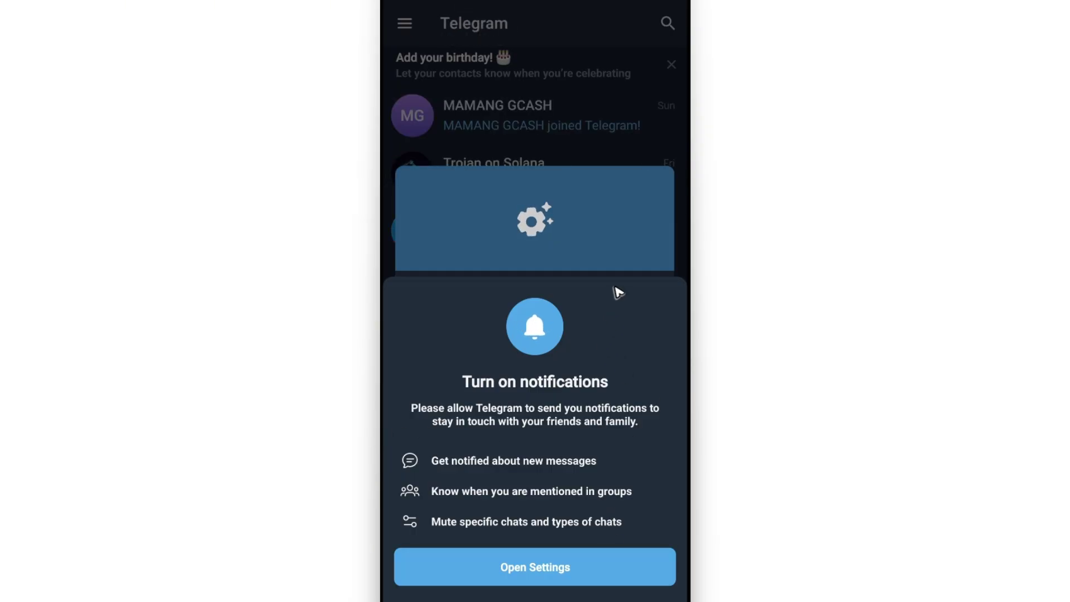
left_click(619, 267)
left_click(573, 415)
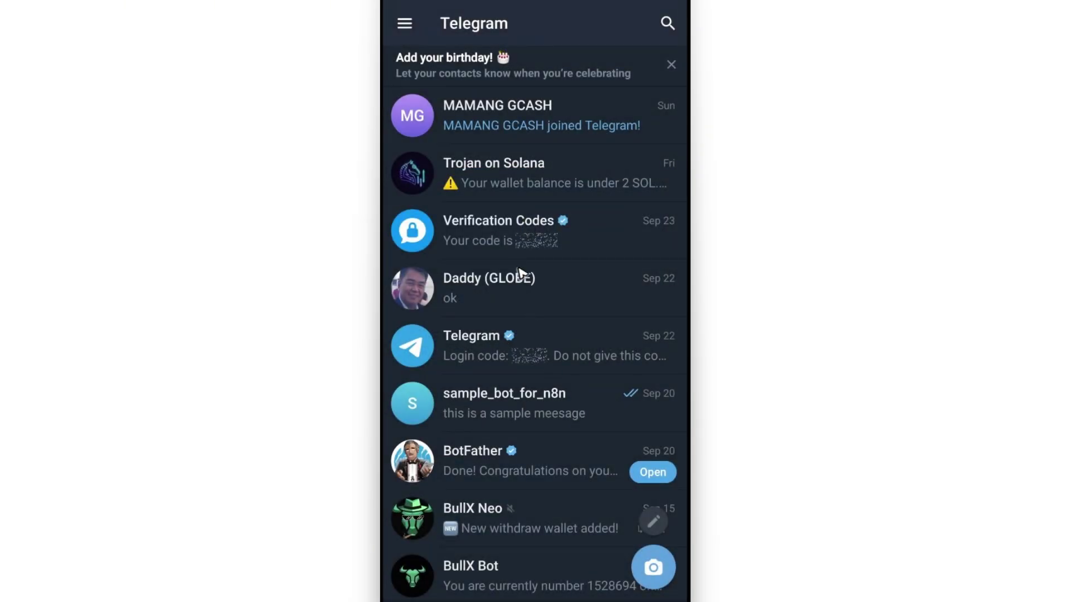
Go through the menu to Settings, then to Data and Storage
left_click(405, 26)
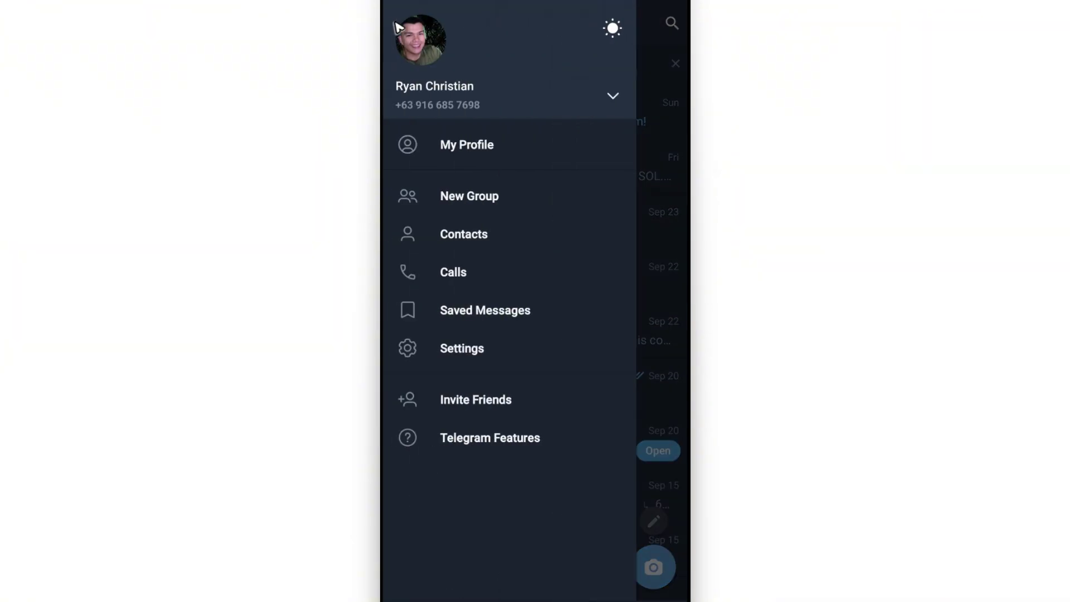
left_click(476, 354)
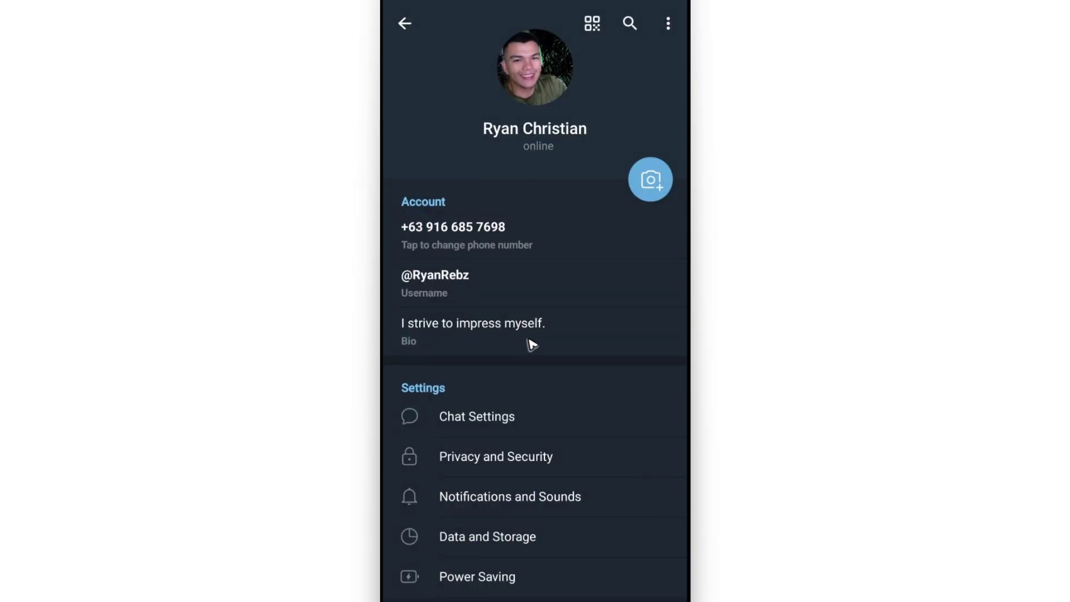
left_click_drag(560, 472, 560, 249)
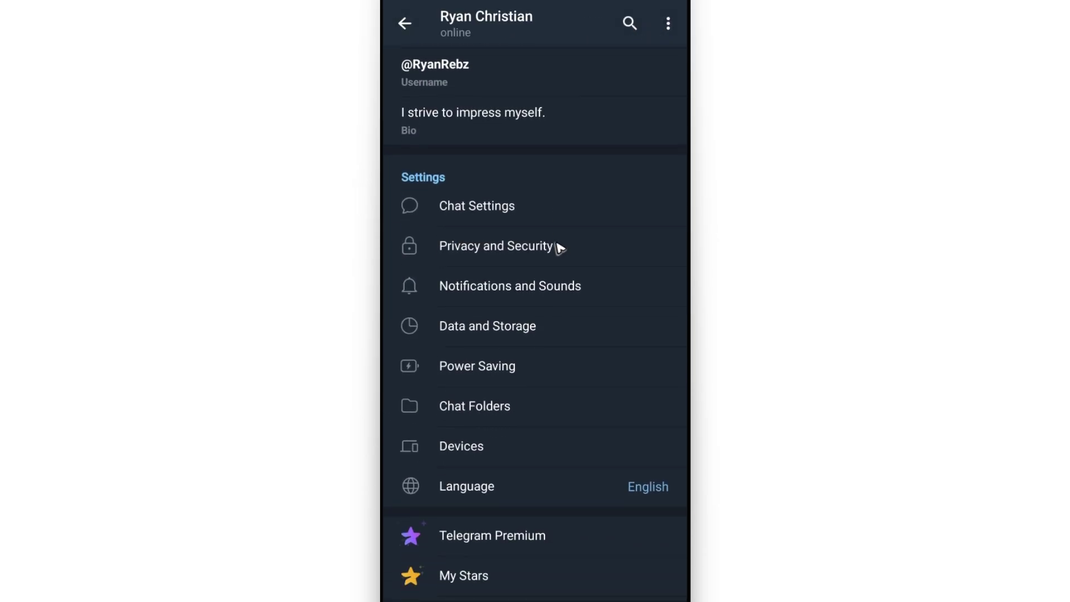
left_click(511, 334)
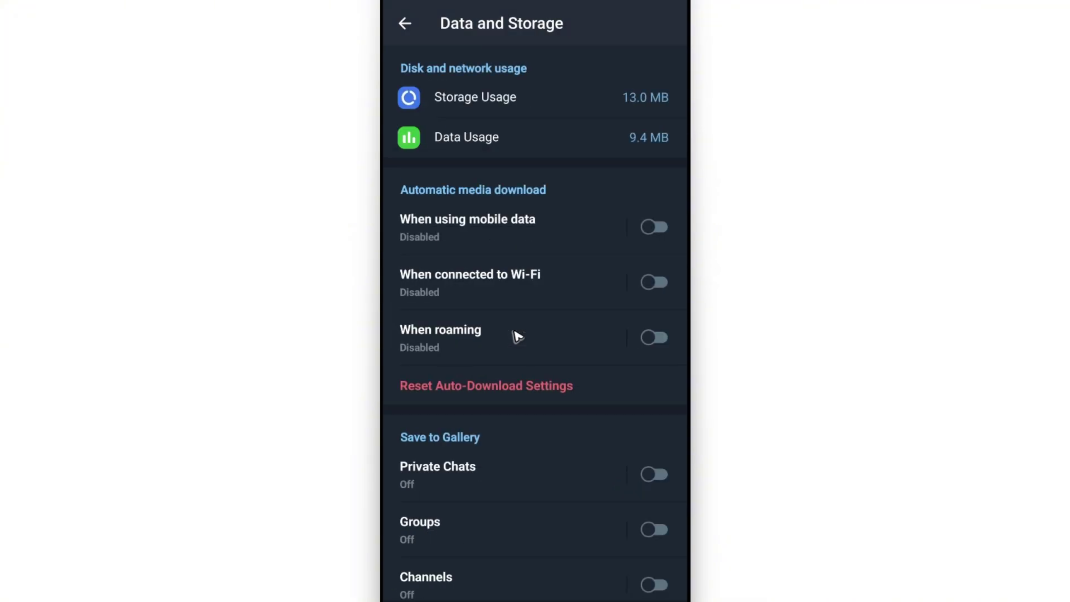
Clear Telegram's 13.0 MB media cache from Storage Usage
left_click(506, 105)
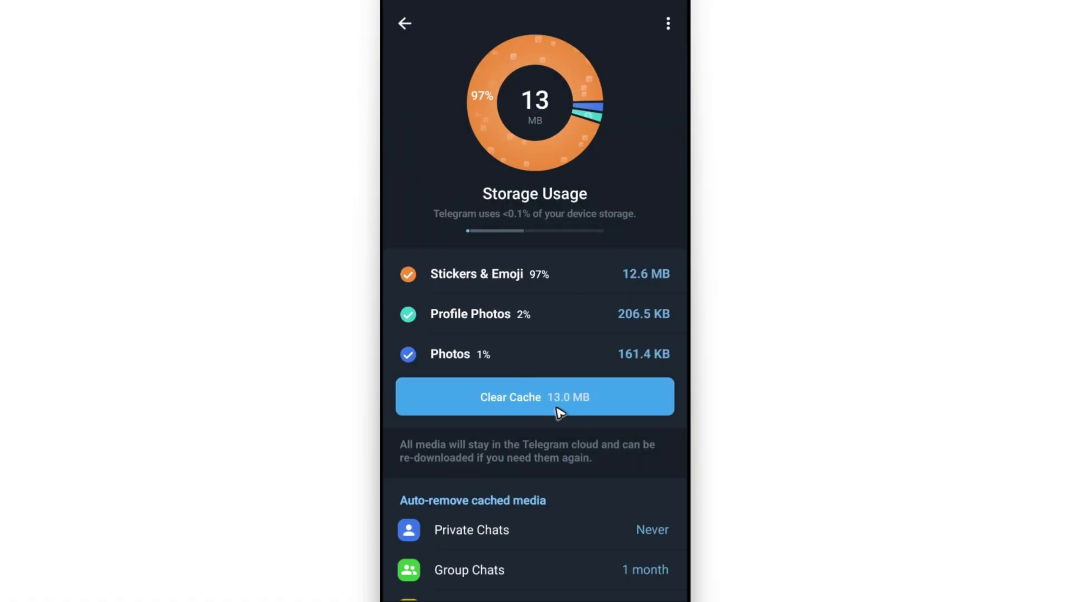
left_click(550, 402)
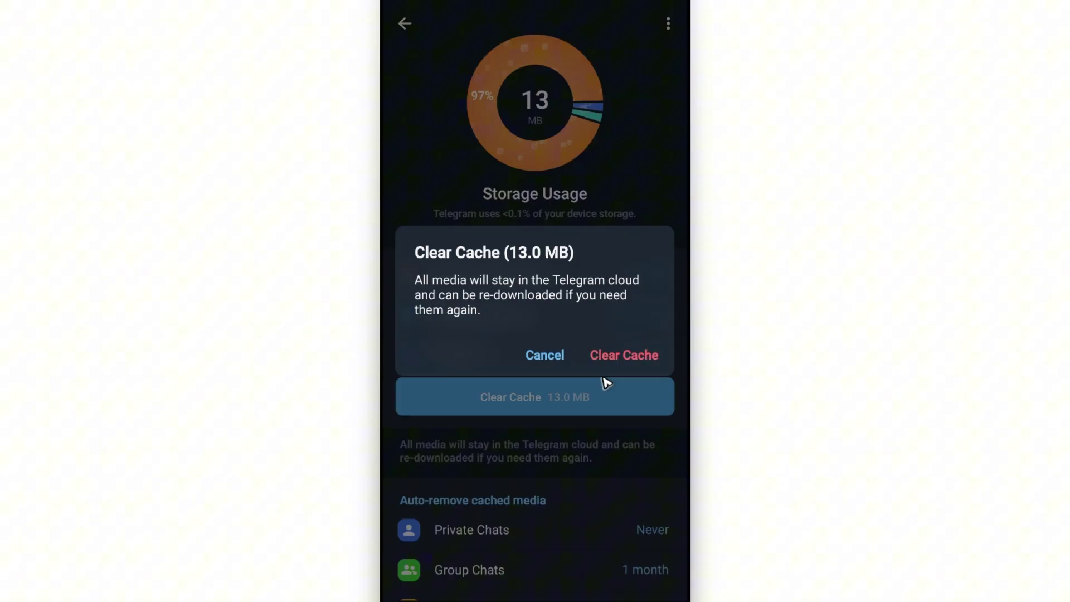
left_click(638, 357)
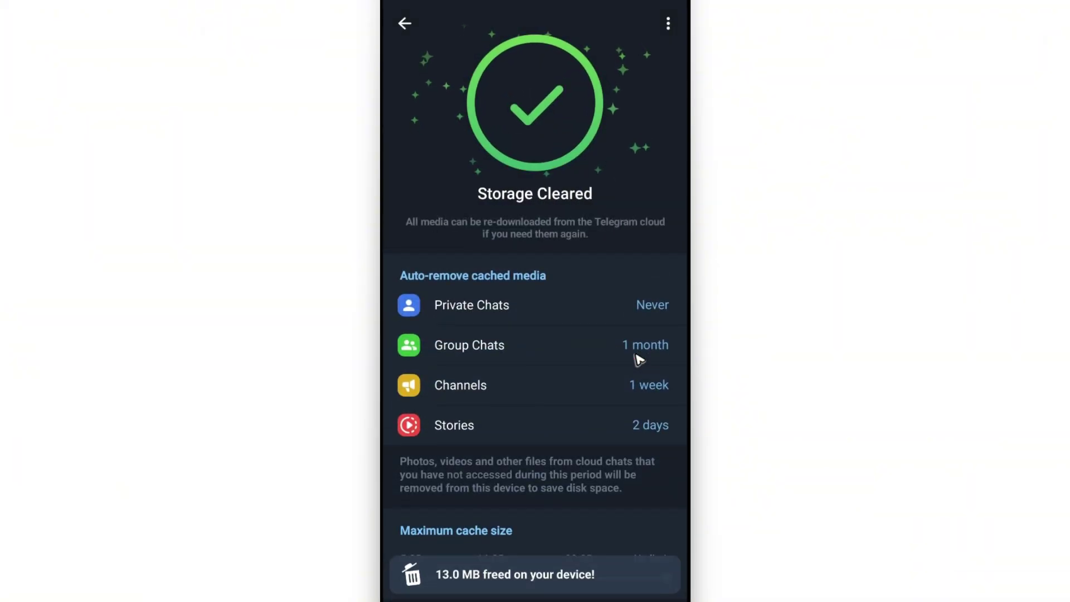
Reset the Data Usage statistics to 0 KB and return to Data and Storage
left_click(404, 24)
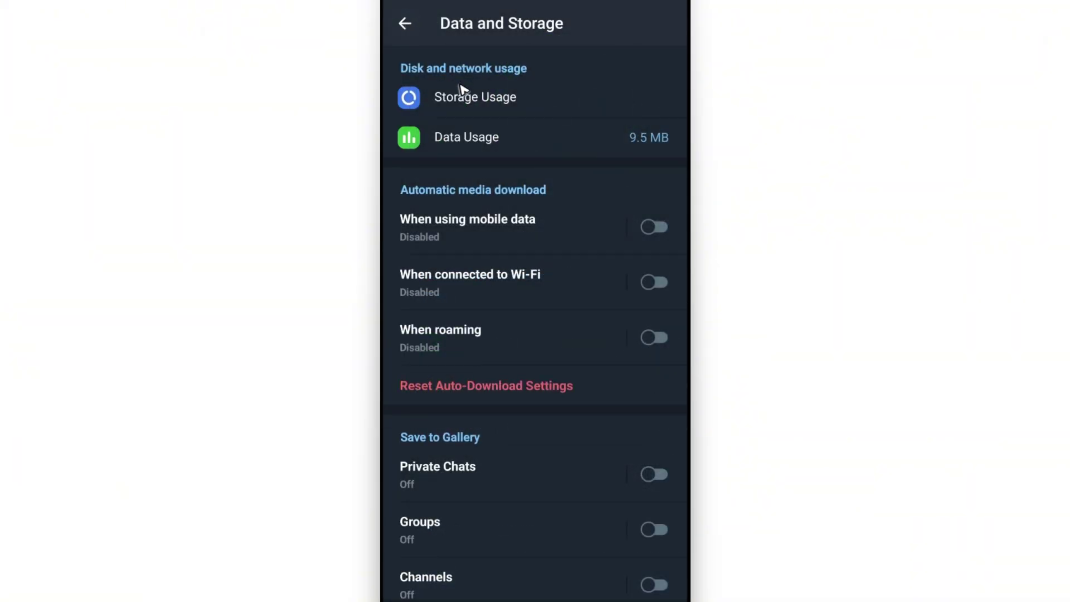
left_click(478, 141)
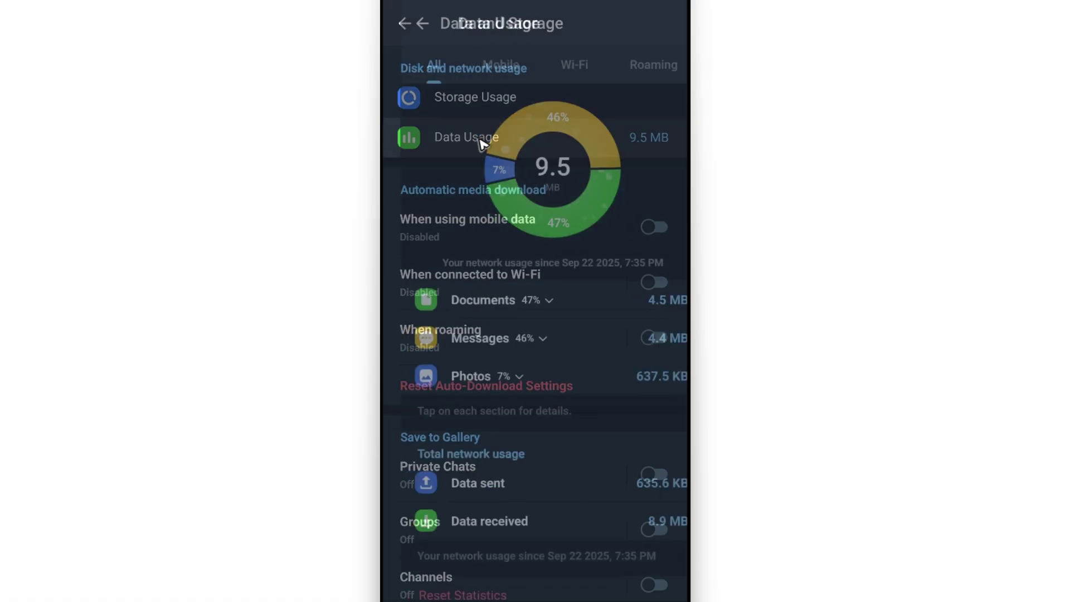
scroll(535, 279, "down", 1)
left_click(457, 545)
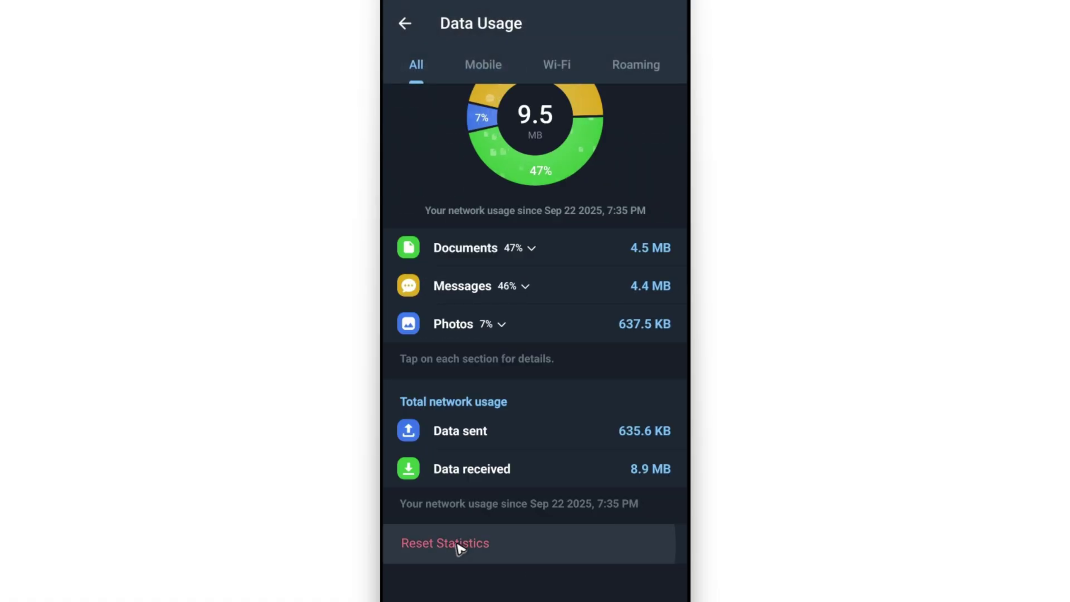
left_click(637, 350)
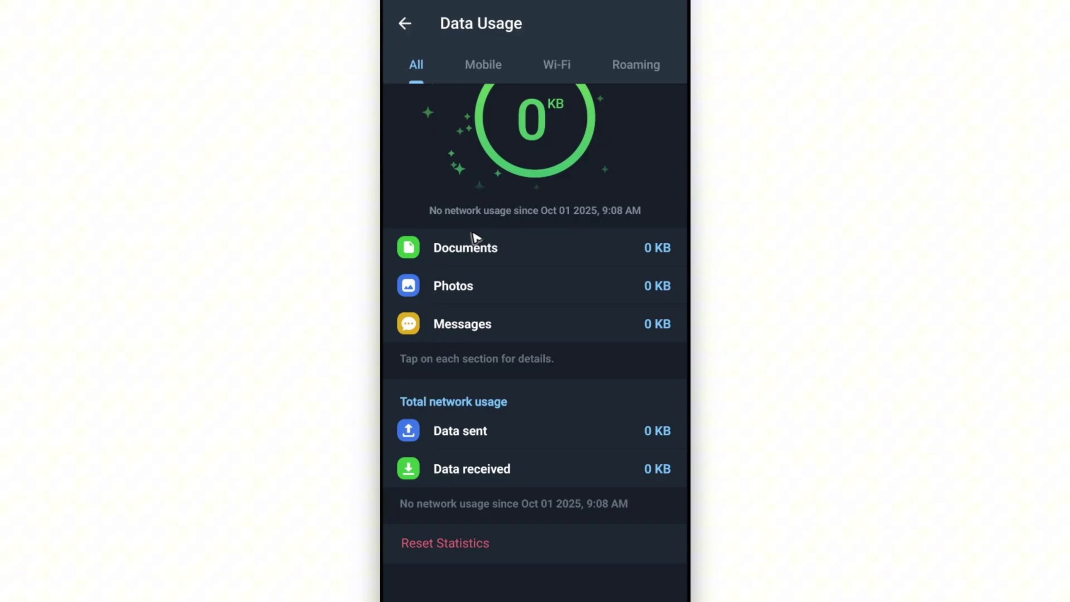
left_click(405, 26)
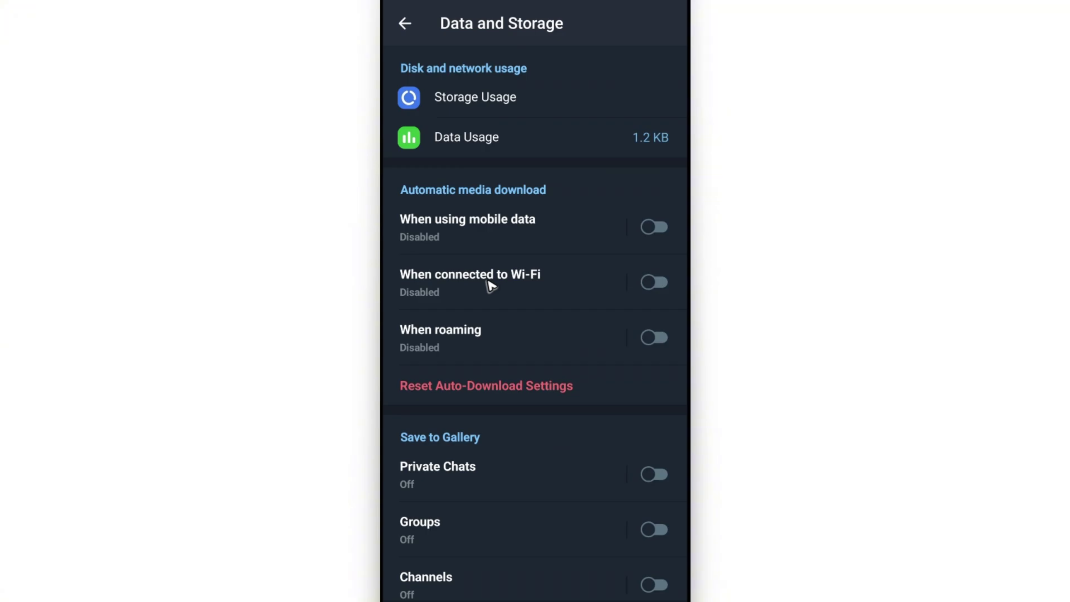
Enable Wi-Fi auto-download for photos, videos up to 15 MB and files up to 3 MB
left_click(654, 284)
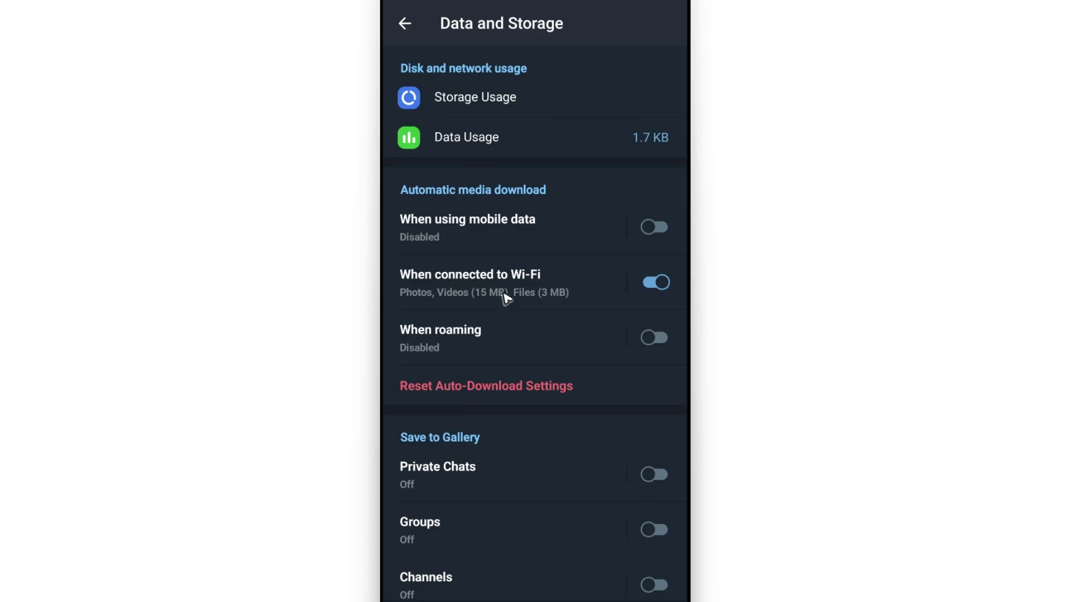
left_click(448, 283)
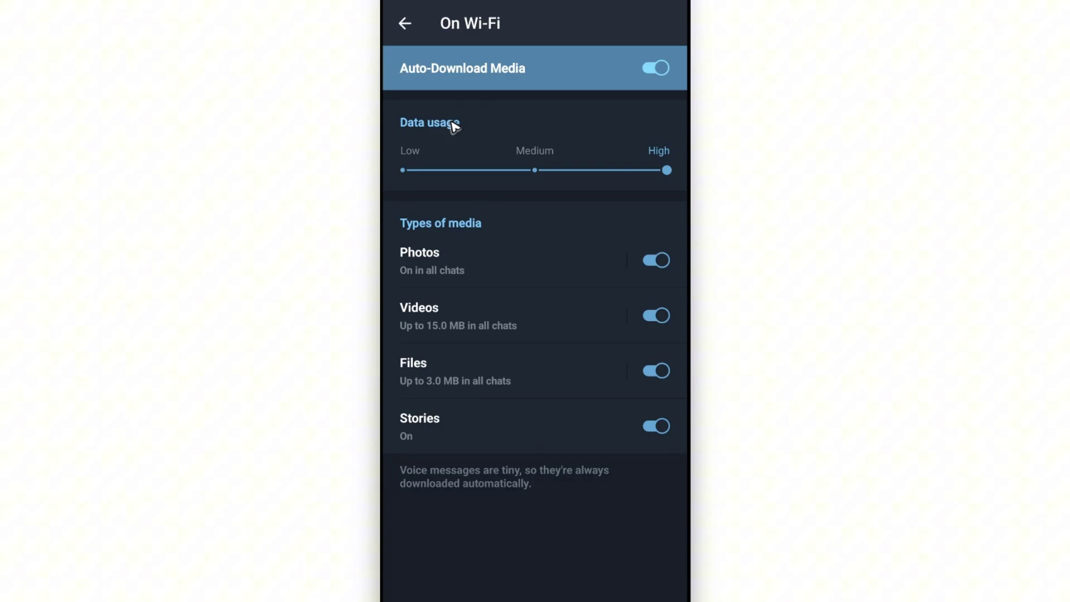
mouse_move(656, 172)
left_mouse_down()
mouse_move(609, 167)
mouse_move(666, 170)
left_mouse_up()
left_click(406, 25)
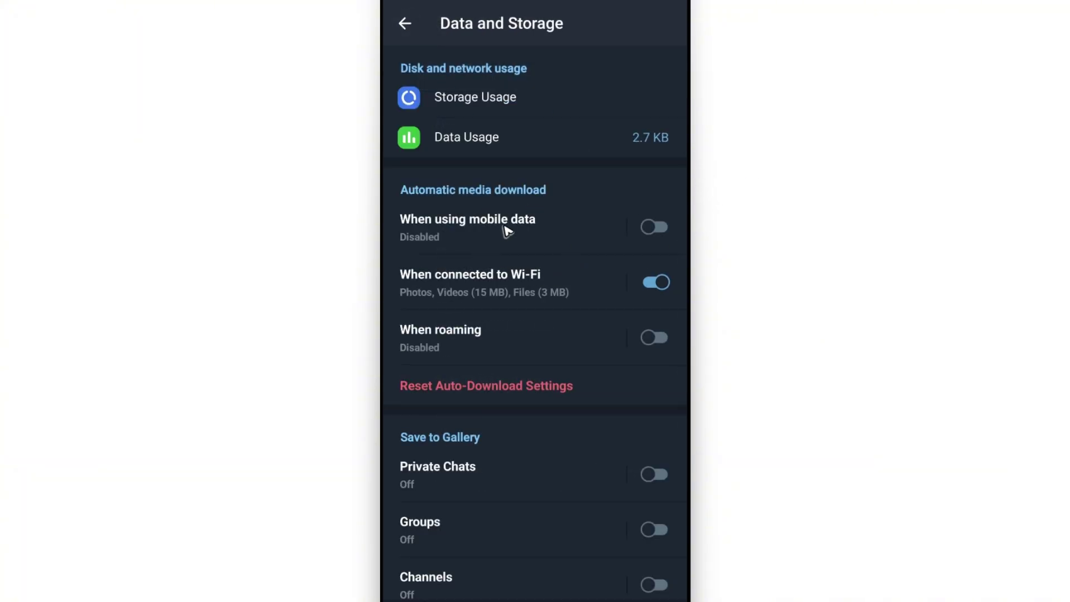
Enable mobile-data auto-download and raise its data usage slider to match Wi-Fi
left_click(473, 232)
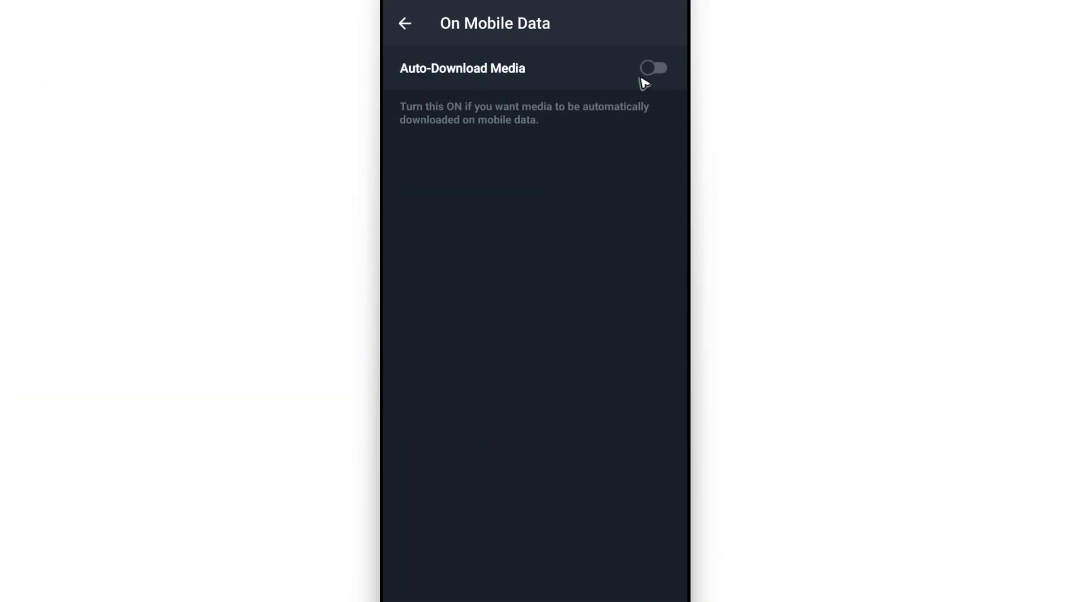
left_click(655, 69)
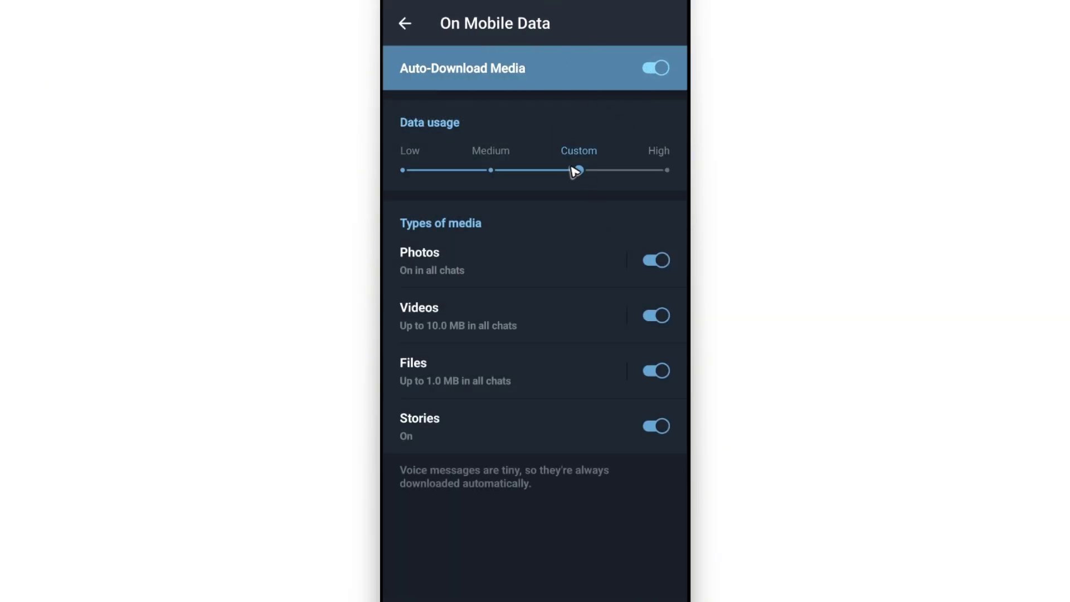
left_click_drag(575, 171, 667, 171)
left_click(404, 23)
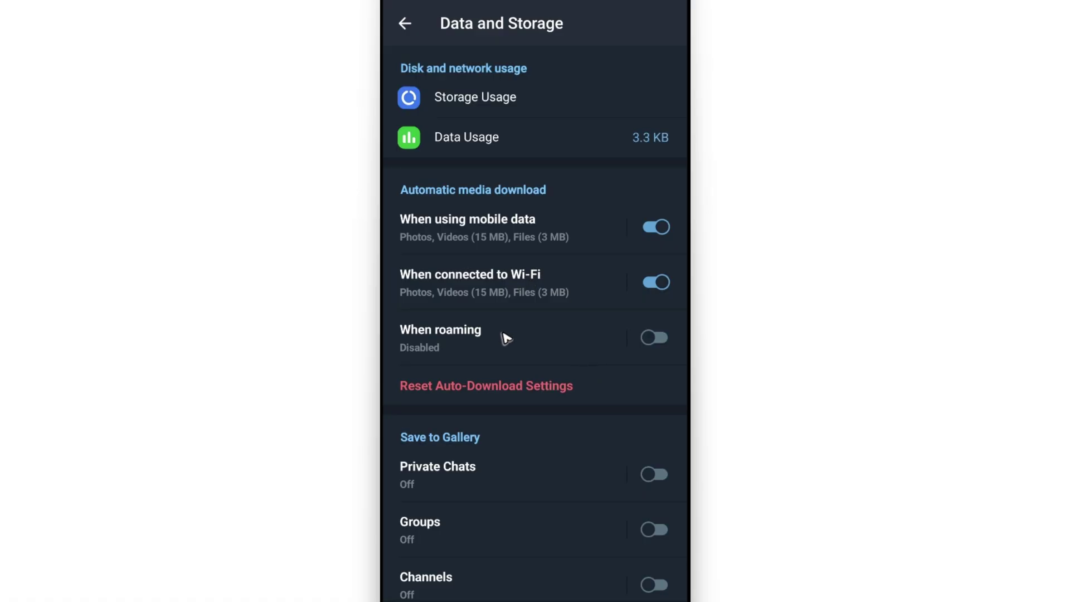
mouse_move(529, 386)
left_mouse_down()
mouse_move(533, 244)
mouse_move(625, 358)
left_mouse_up()
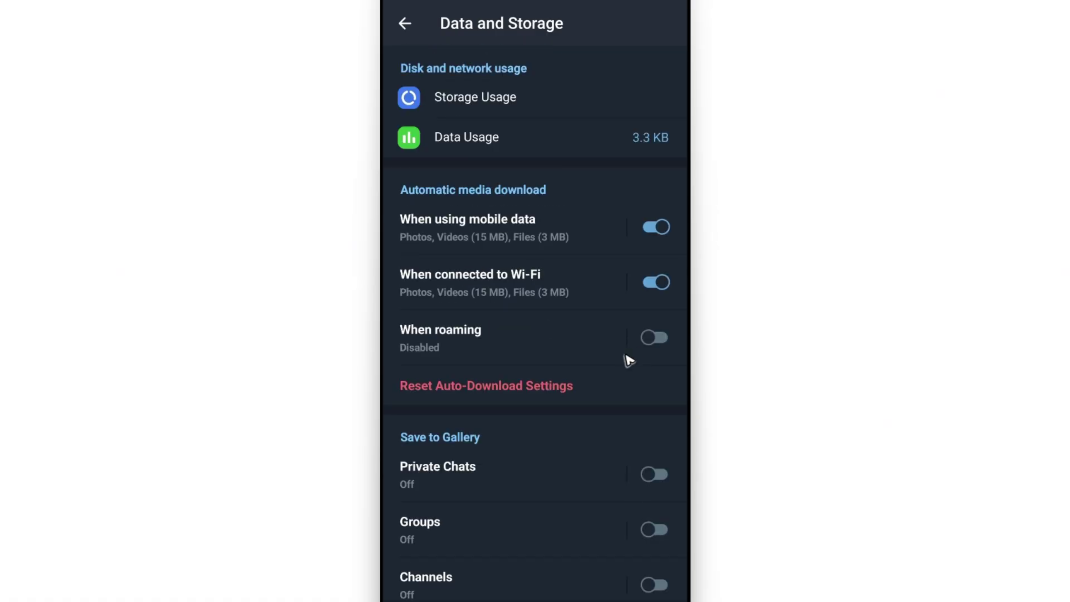
Close all running apps from the recent apps overview
left_click(669, 274)
left_click_drag(553, 598, 568, 500)
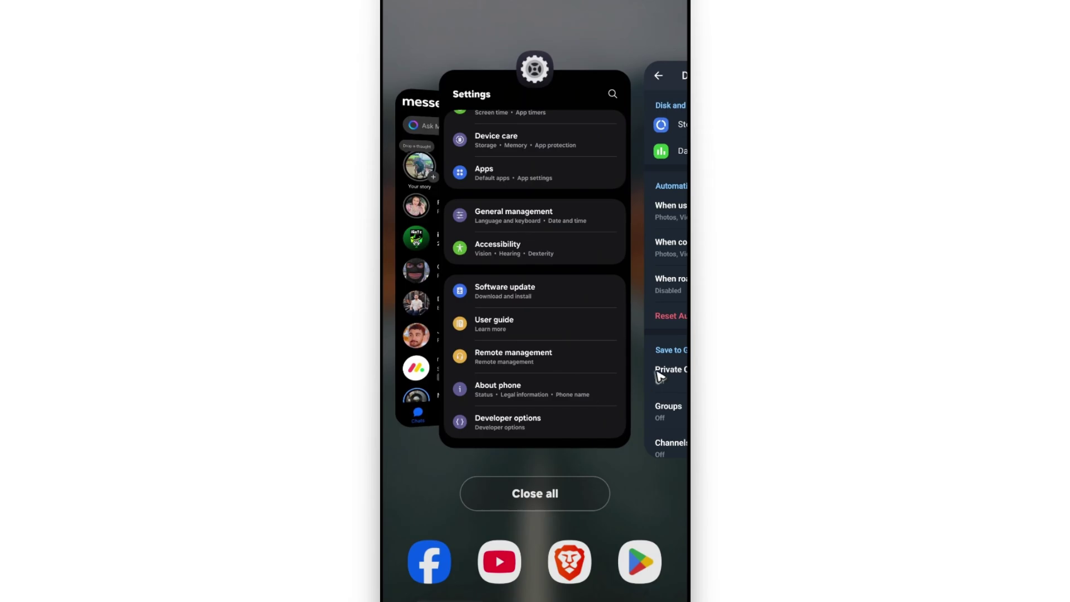
left_click(568, 500)
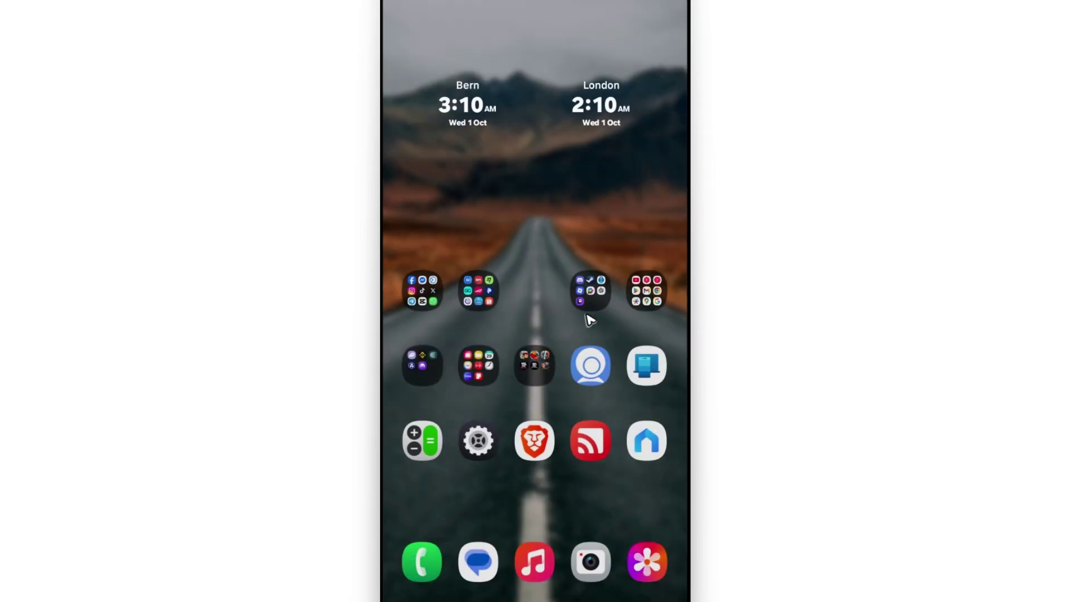
Confirm in Play Store that Telegram is installed and up to date, then dismiss Play Store
left_click(648, 293)
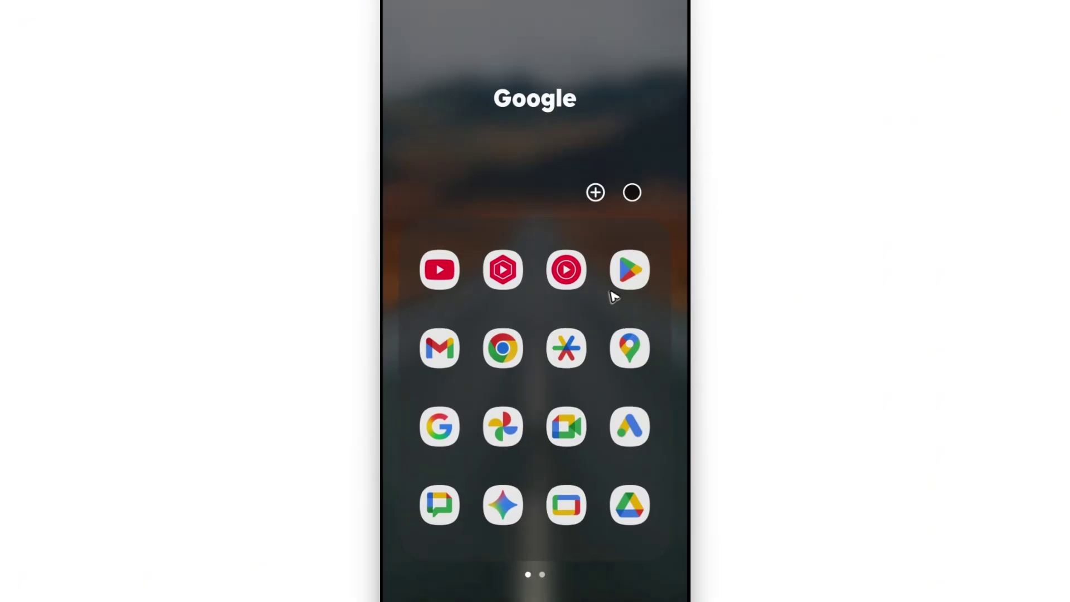
left_click(628, 269)
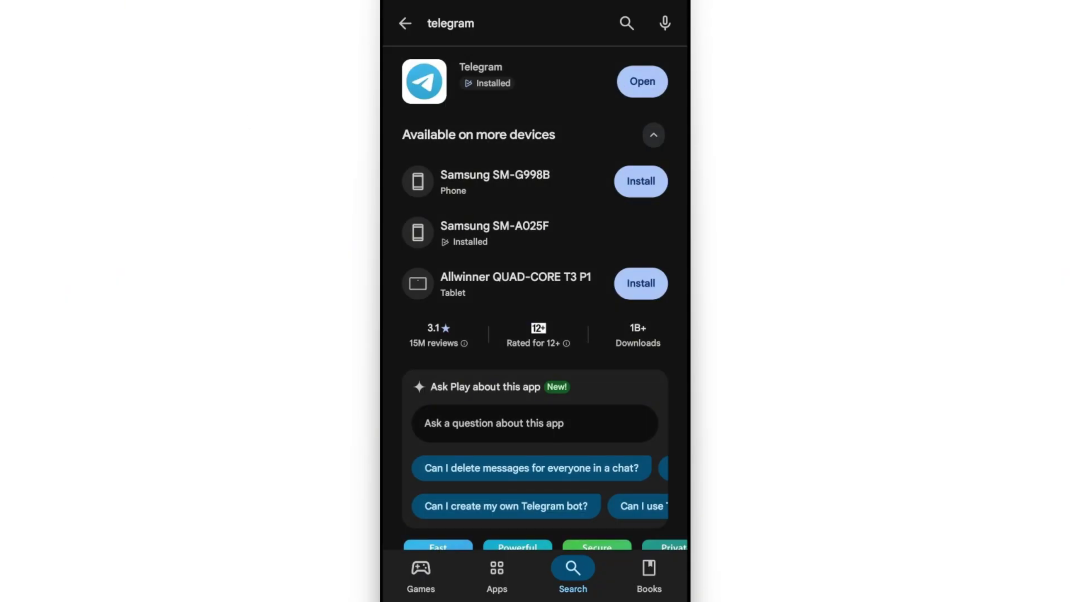
left_click_drag(510, 568, 586, 116)
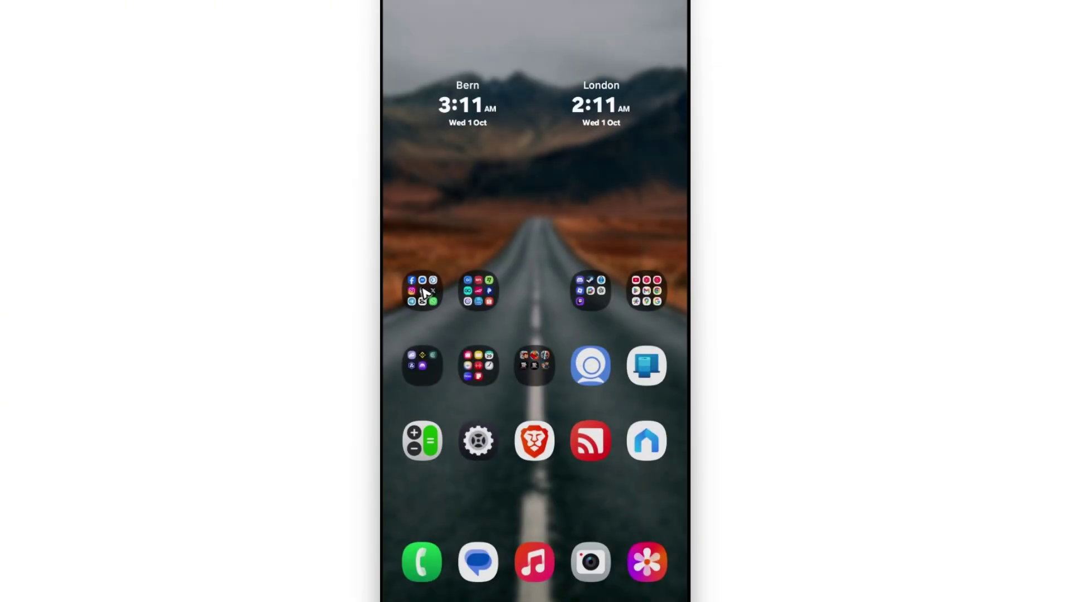
Clear Telegram's cache to 0 B from its Storage page in Android app info
left_click(424, 293)
left_click(565, 356)
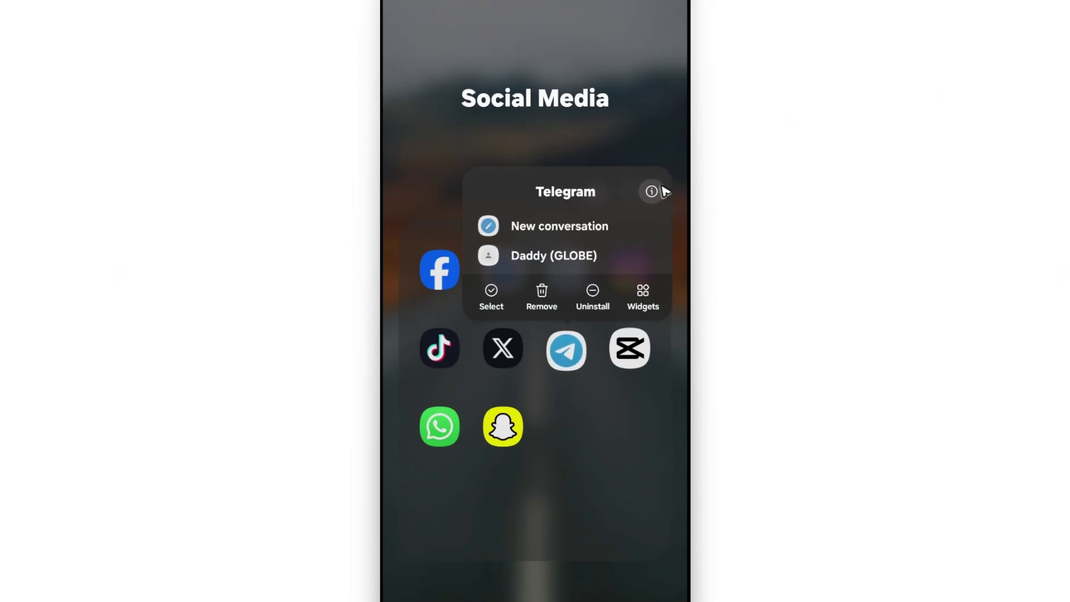
left_click(660, 191)
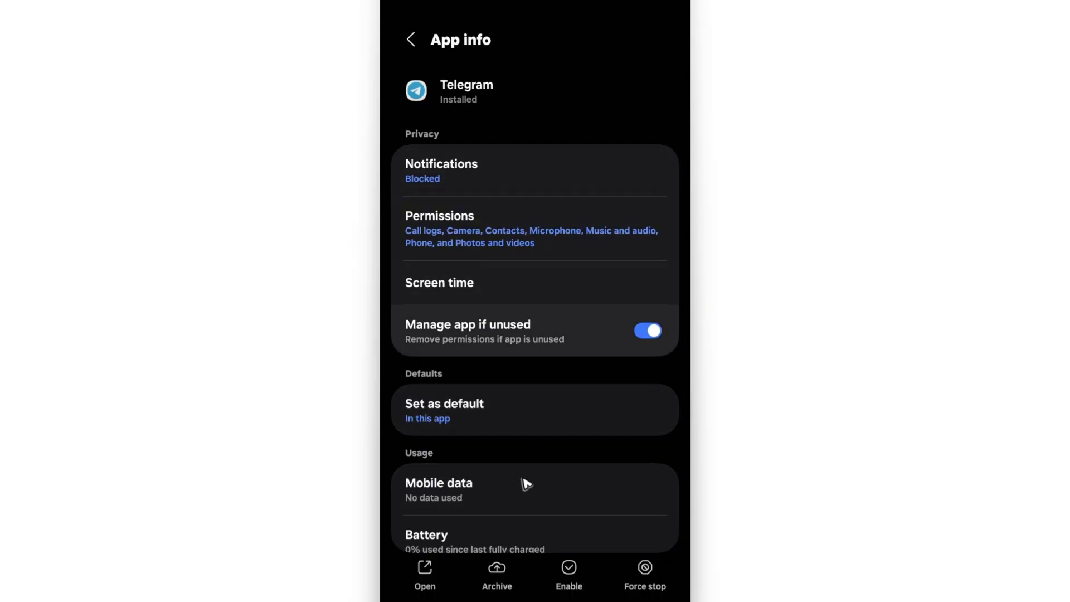
left_click_drag(526, 485, 572, 210)
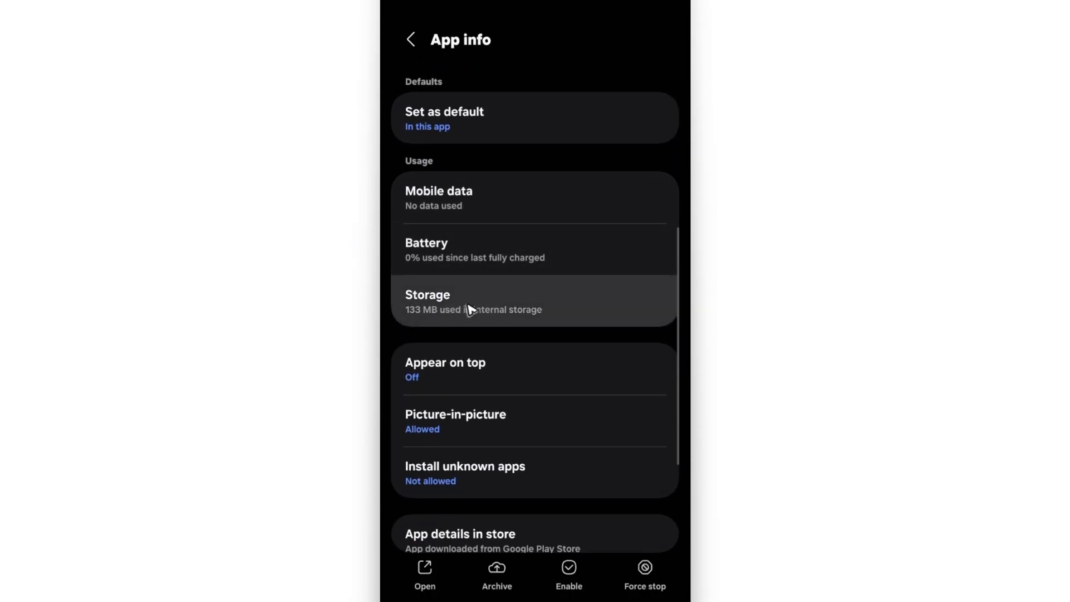
left_click(489, 309)
left_click(610, 583)
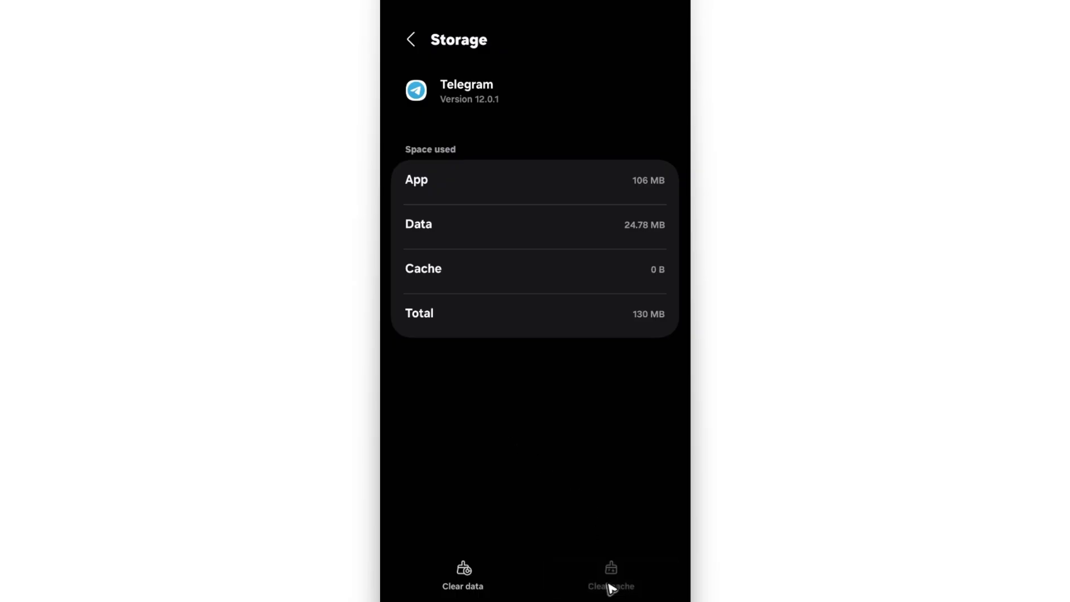
left_click(458, 584)
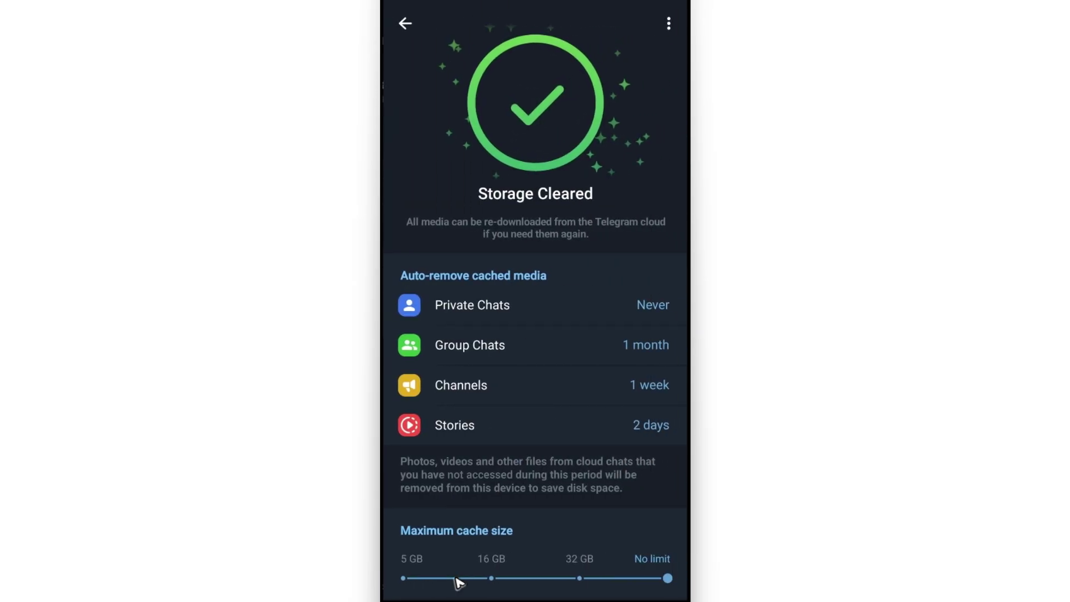
Check the Storage Cleared screen's extra options, then return to Telegram's storage page (0 B cache)
left_click(669, 26)
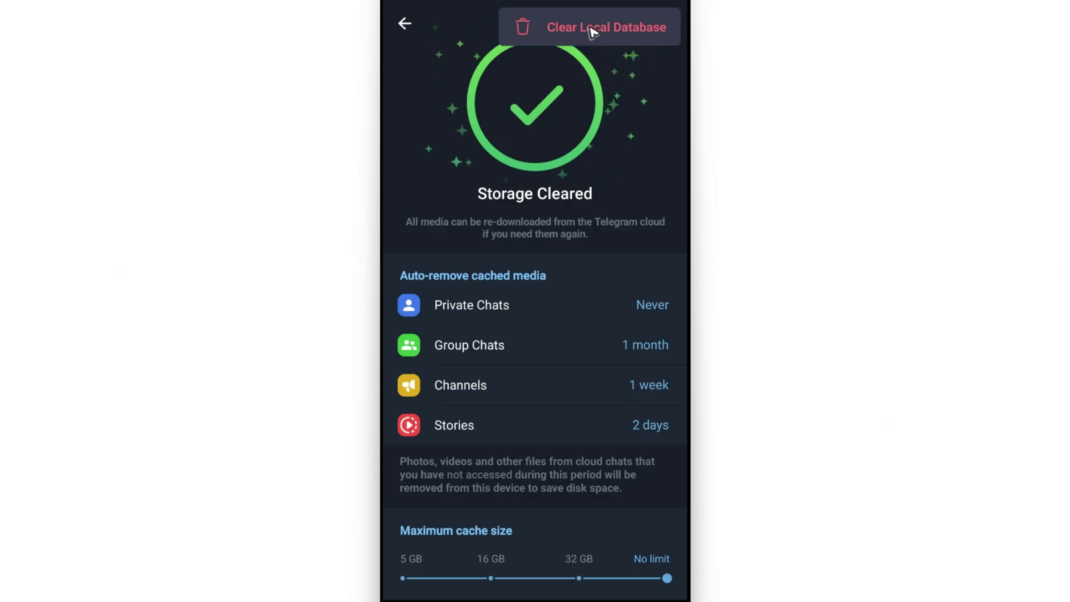
left_click(408, 23)
left_click(408, 24)
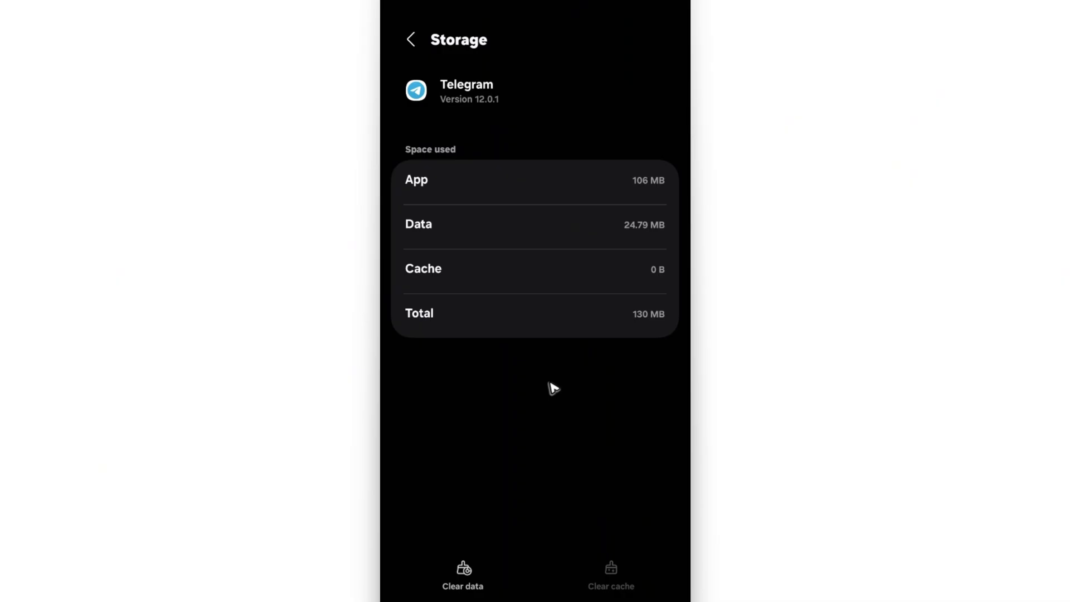
left_click(459, 590)
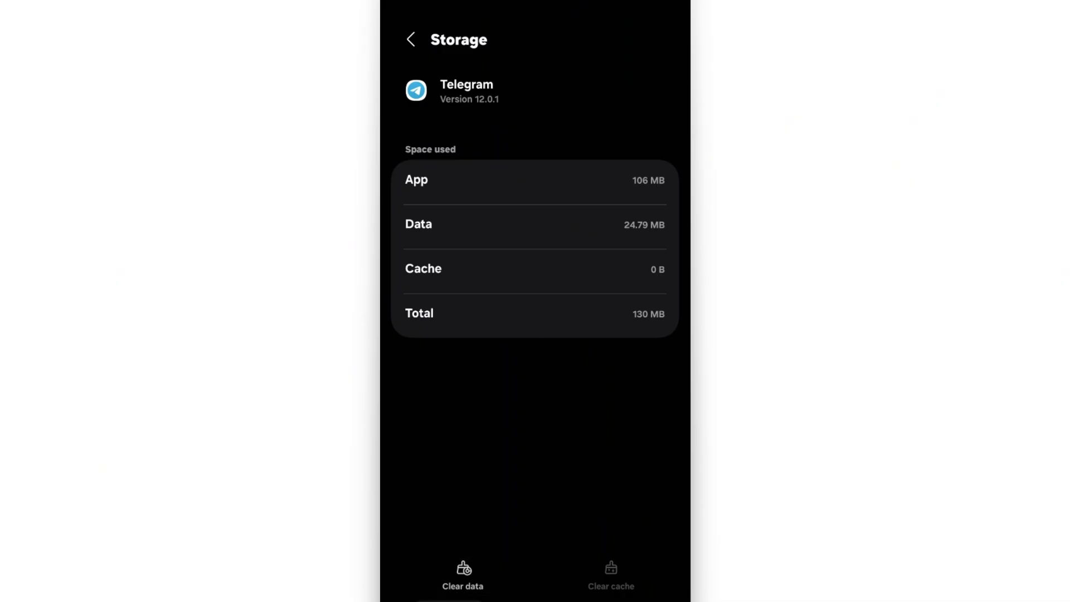